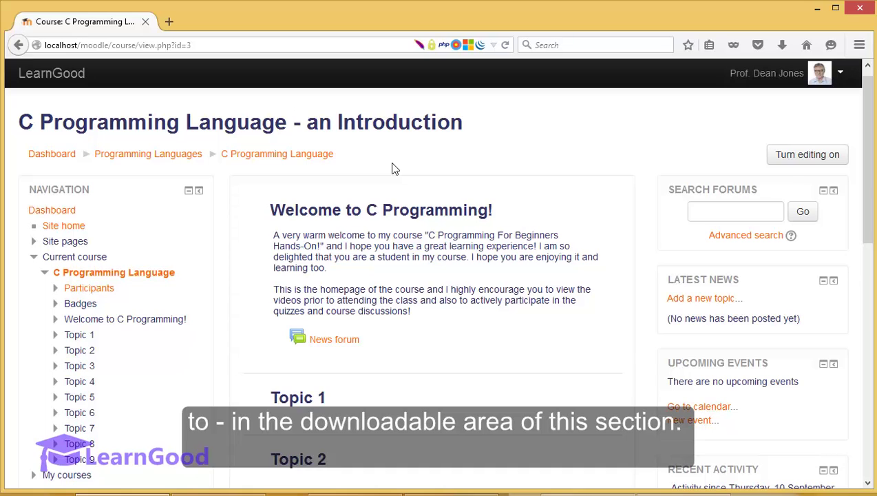
# - Turn editing on for the C Programming Language course and bring the Topic 1 section into view
pyautogui.click(795, 168)
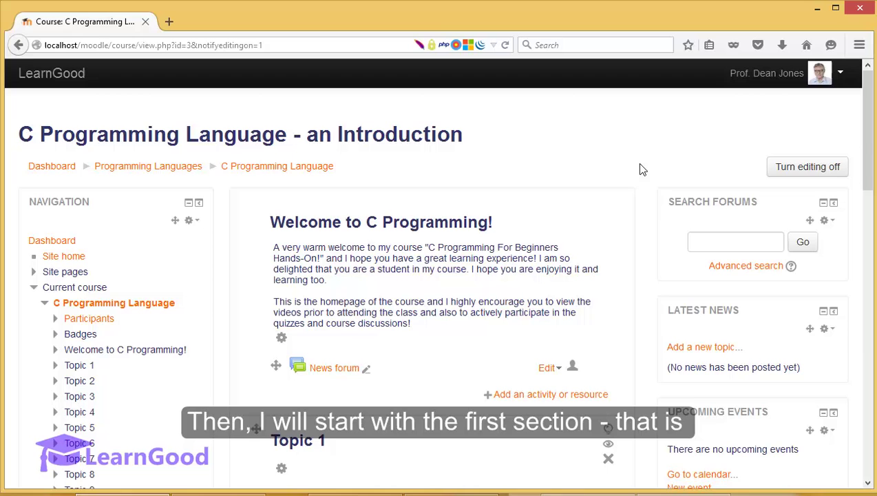
pyautogui.scroll(-4, 618, 198)
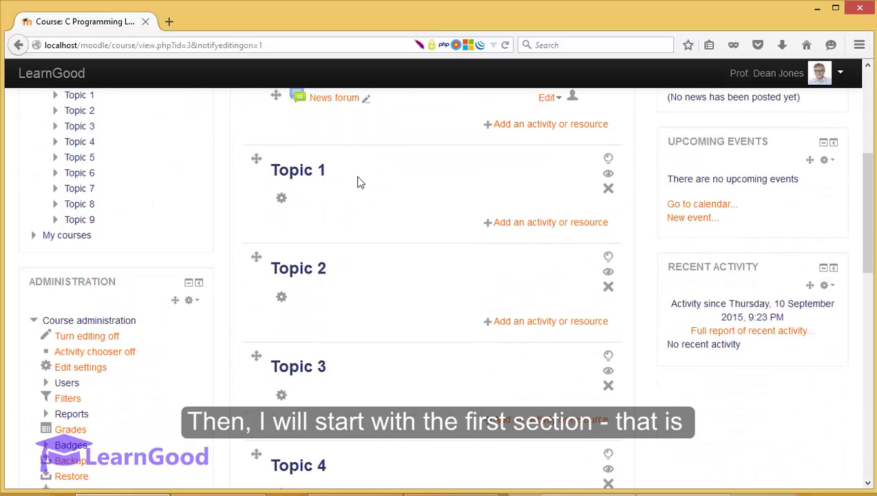
pyautogui.moveTo(271, 172); pyautogui.dragTo(329, 171)
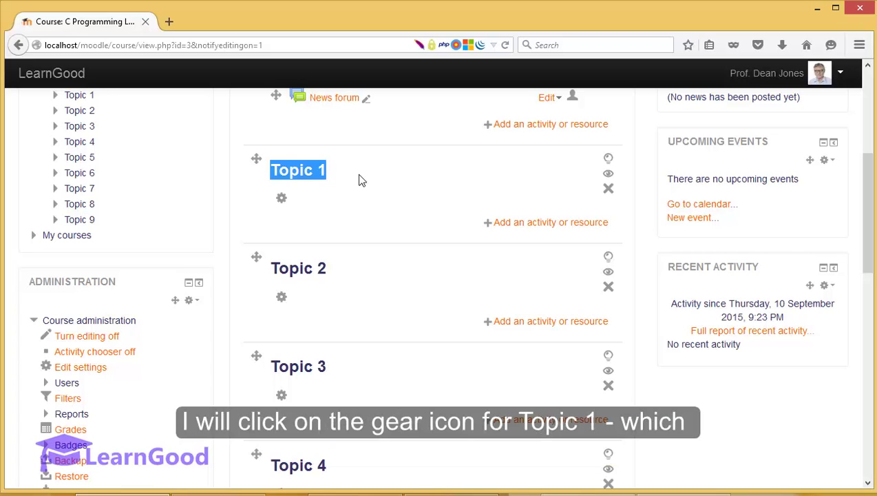
# - Open the Topic 1 edit form and find the 'Use default section name' option
pyautogui.click(280, 199)
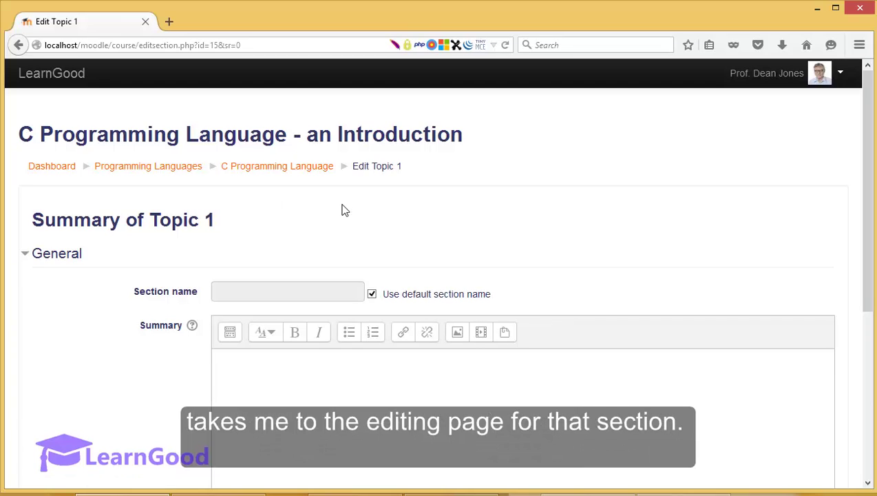
pyautogui.scroll(-2, 263, 233)
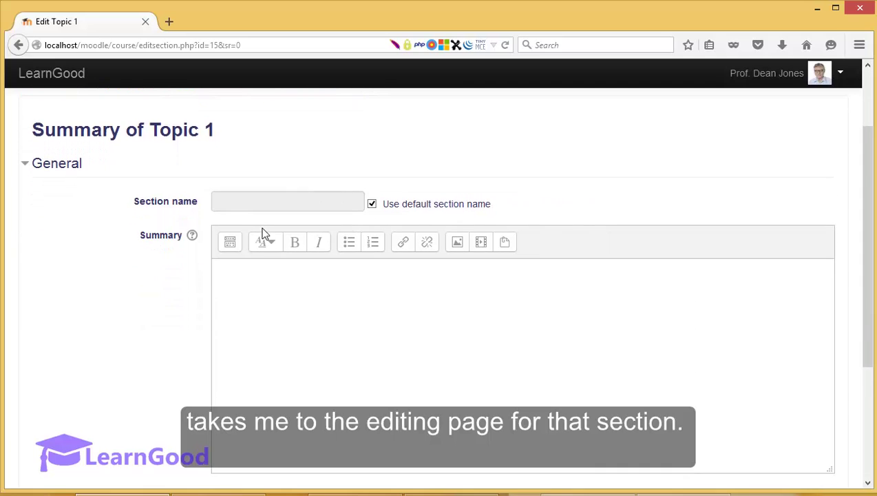
pyautogui.scroll(-2, 261, 233)
pyautogui.scroll(2, 260, 231)
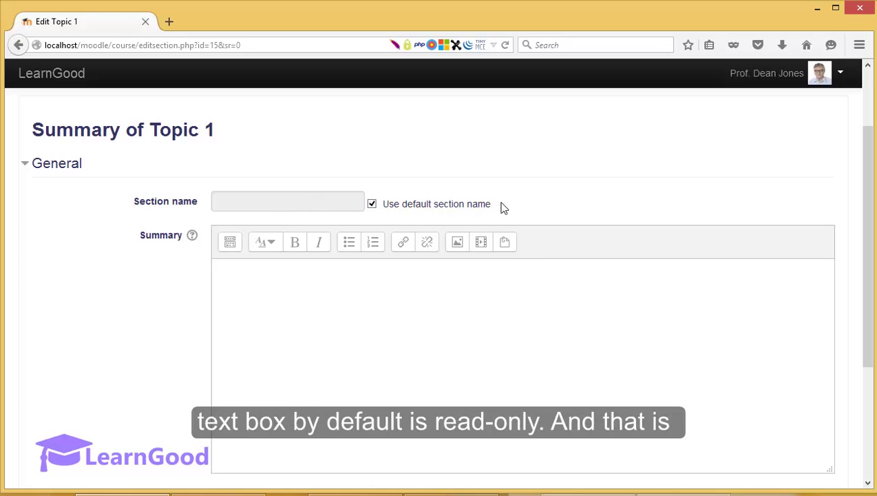
pyautogui.moveTo(502, 205); pyautogui.dragTo(390, 213)
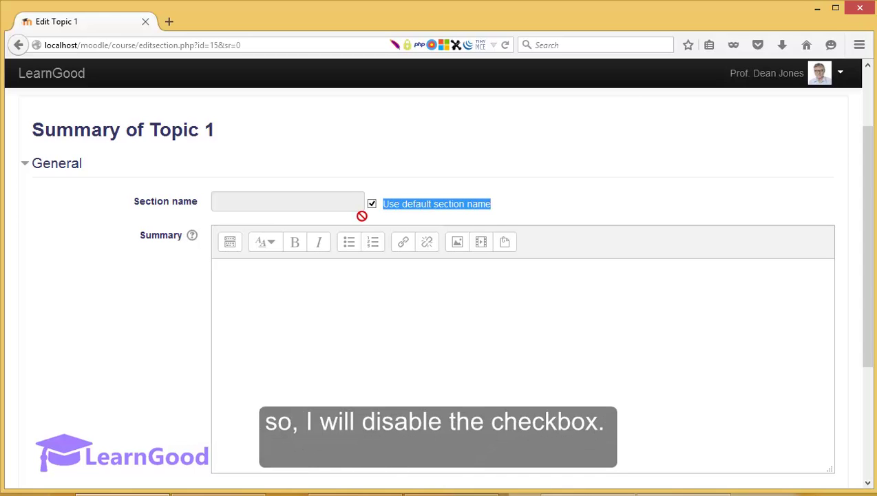
# - Uncheck 'Use default section name' and paste 'Introduction to C language' as the section name
pyautogui.click(376, 205)
pyautogui.click(373, 204)
pyautogui.click(289, 213)
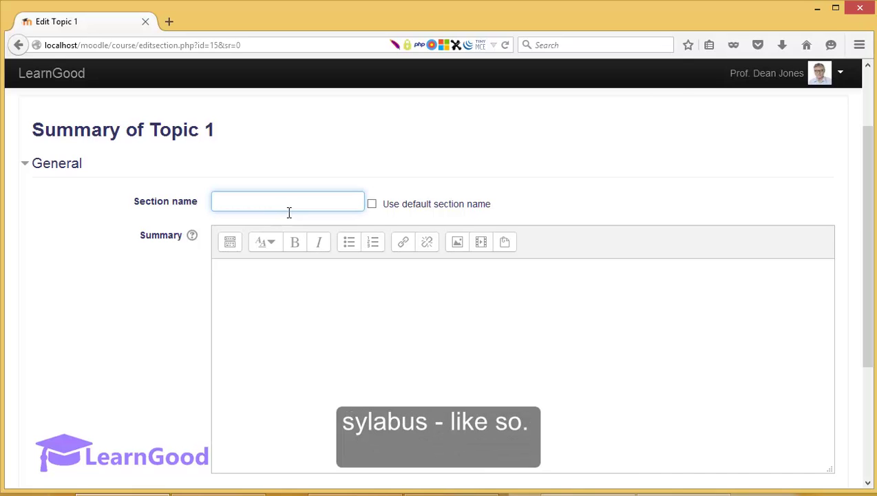
pyautogui.rightClick(289, 213)
pyautogui.click(304, 262)
pyautogui.click(185, 248)
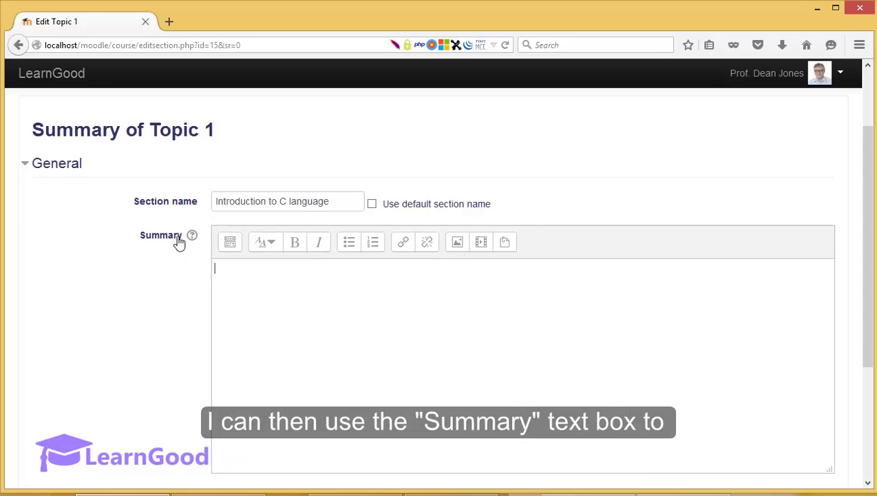
pyautogui.doubleClick(178, 241)
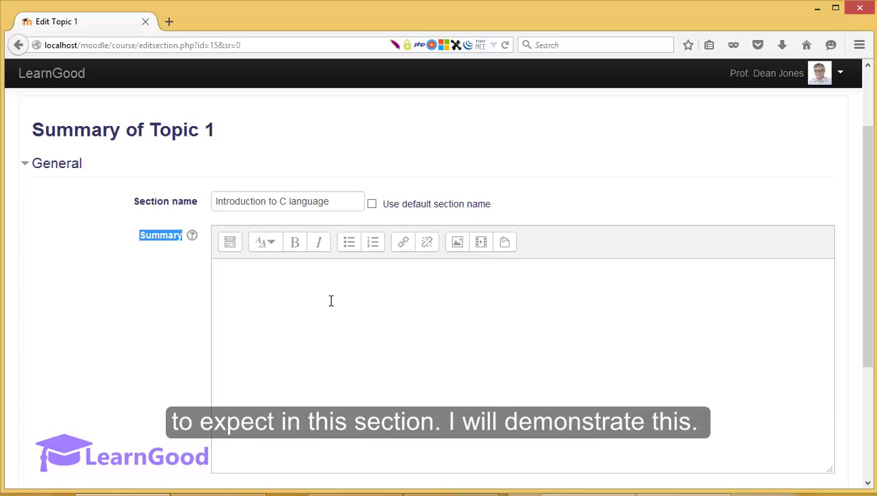
# - Paste the four lesson lines into the summary and make them a bulleted list under 'Form of a C Program'
pyautogui.rightClick(250, 276)
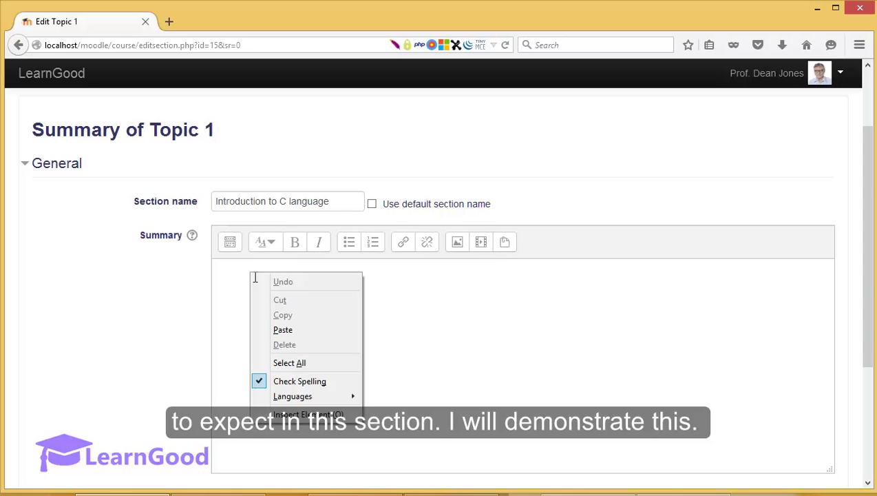
pyautogui.click(279, 327)
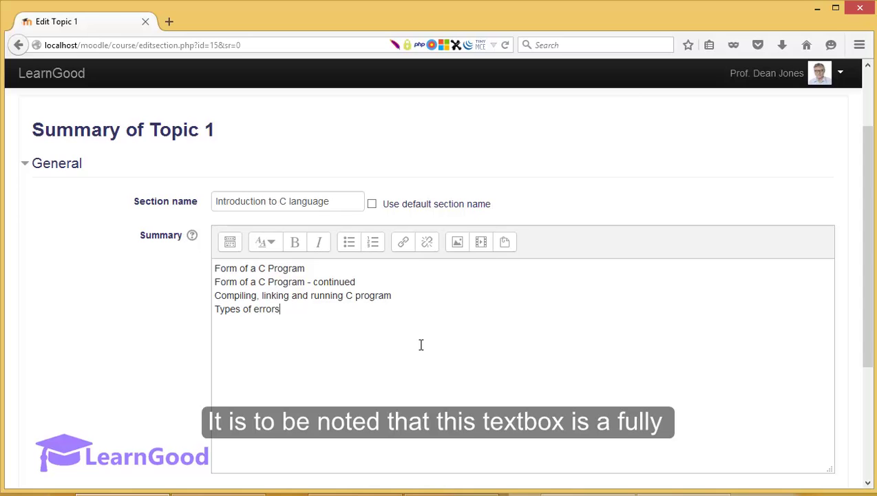
pyautogui.click(230, 241)
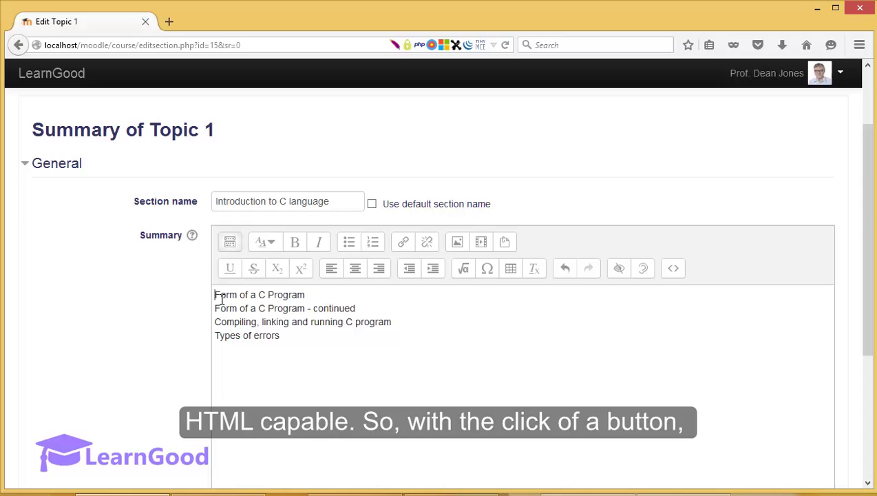
pyautogui.moveTo(216, 295); pyautogui.dragTo(292, 346)
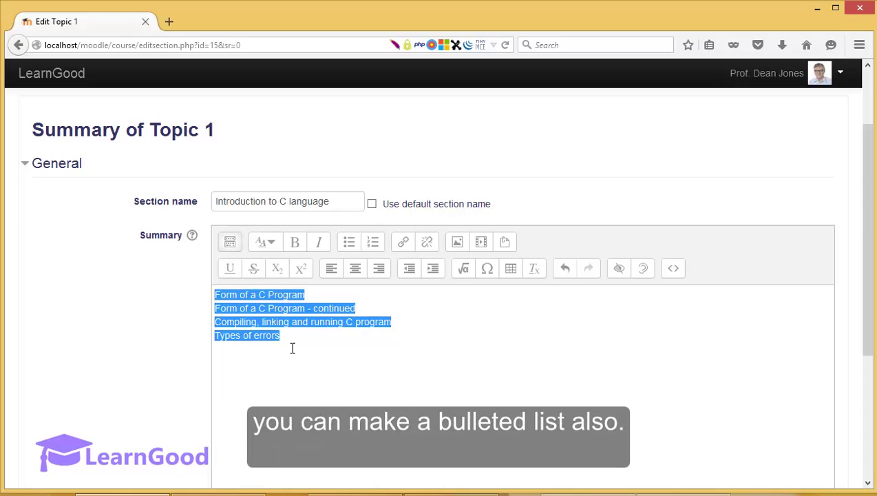
pyautogui.click(355, 247)
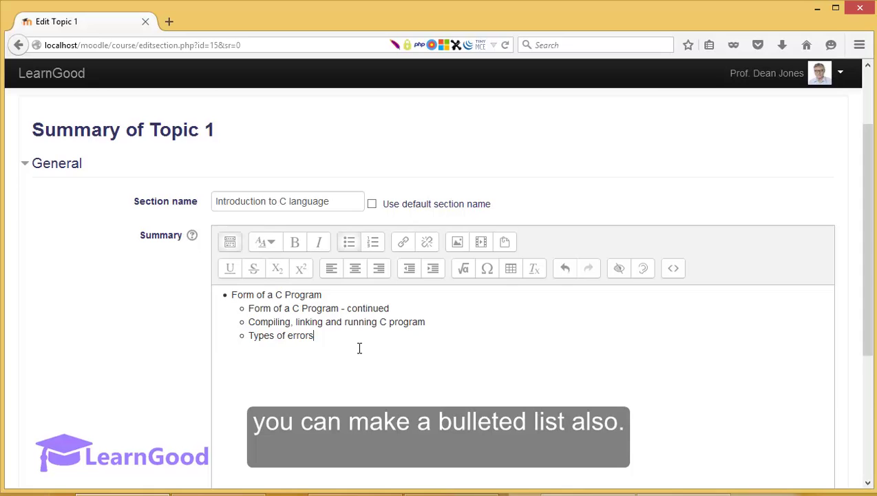
pyautogui.scroll(-2, 359, 349)
pyautogui.scroll(2, 358, 348)
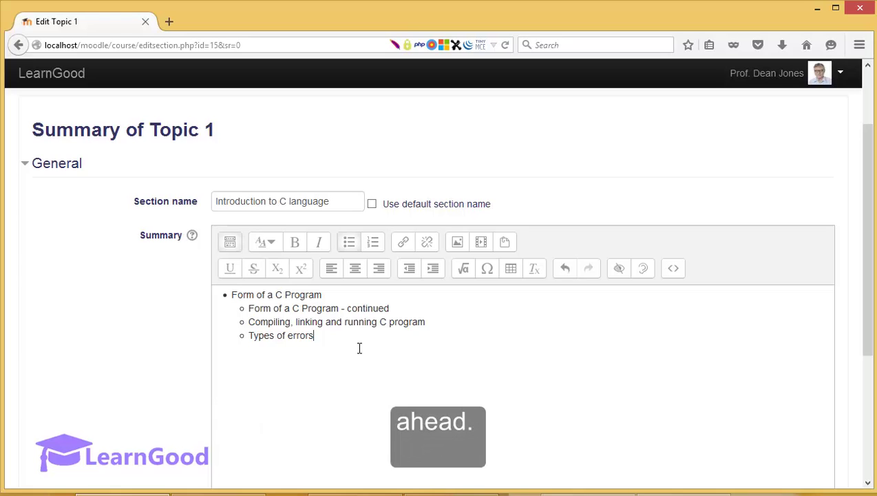
pyautogui.scroll(-3, 358, 348)
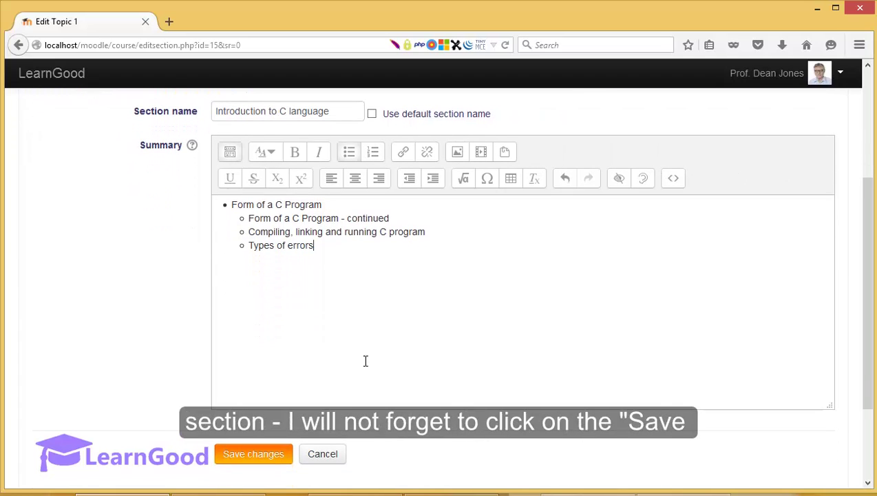
# - Save the Topic 1 edits, then drag 'Introduction to C language' down one place in the course
pyautogui.click(273, 451)
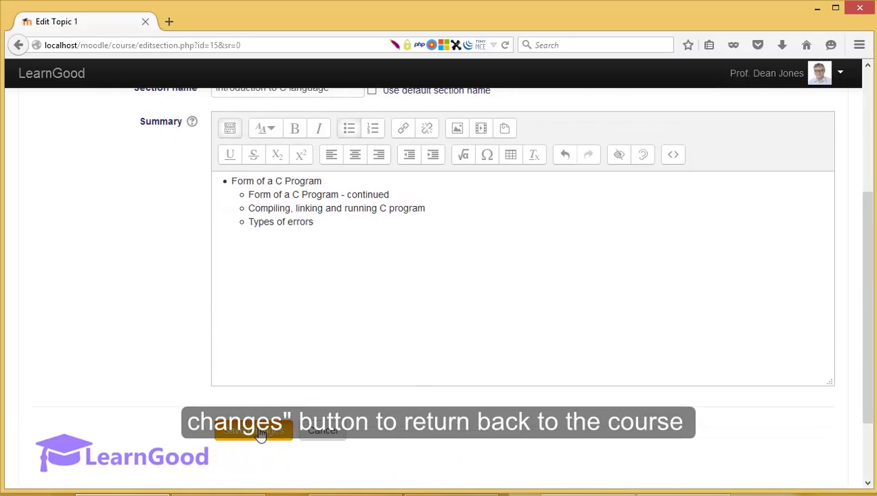
pyautogui.click(260, 432)
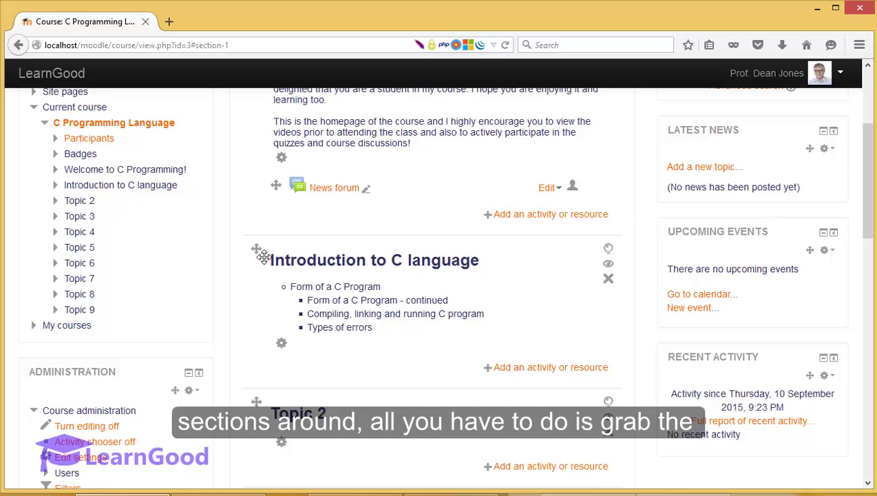
pyautogui.moveTo(264, 256); pyautogui.dragTo(274, 405)
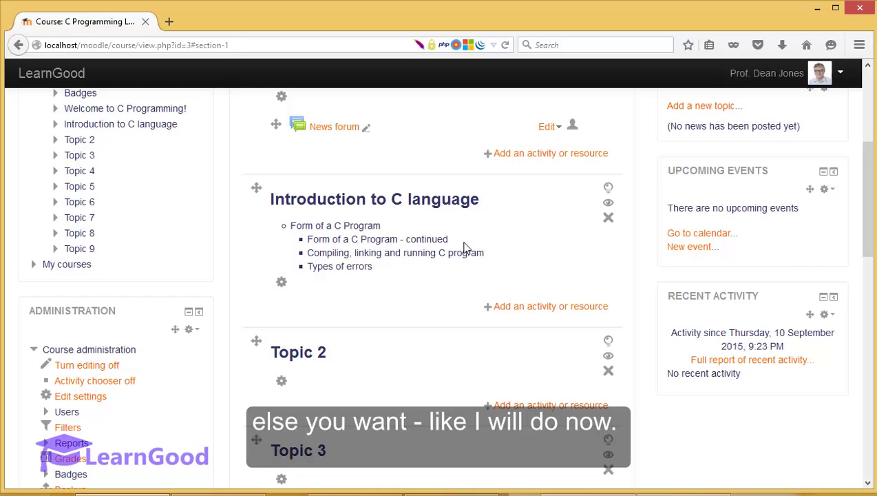
pyautogui.scroll(5, 398, 362)
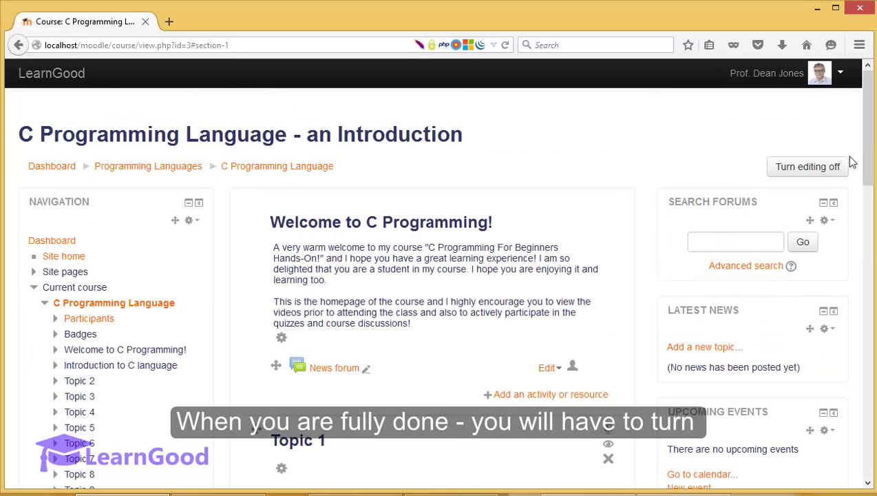
pyautogui.click(805, 172)
pyautogui.scroll(-3, 396, 280)
pyautogui.scroll(-2, 432, 269)
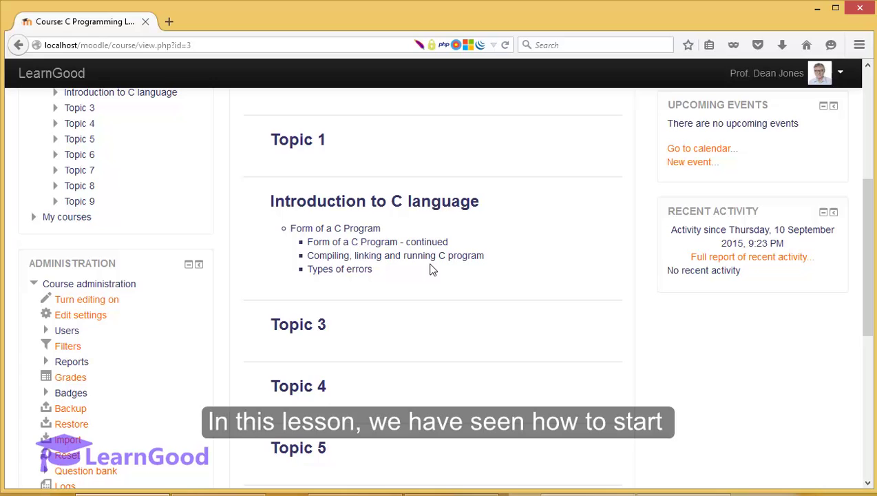
pyautogui.scroll(6, 431, 268)
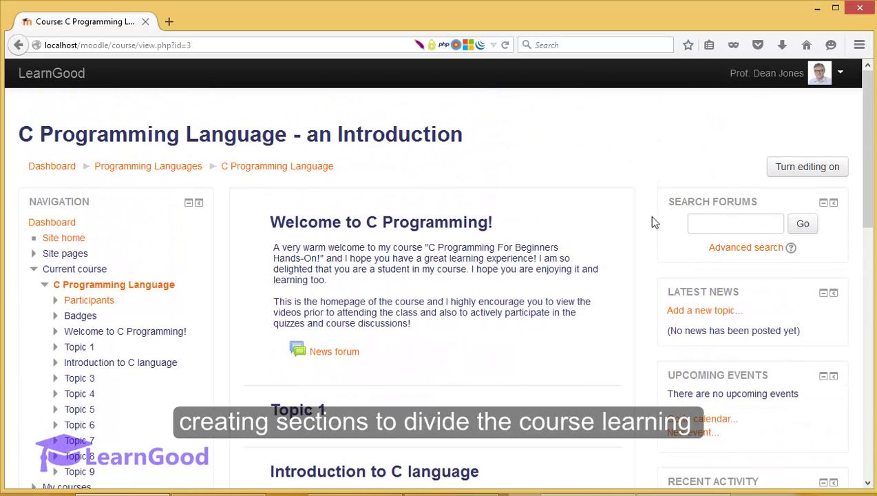
pyautogui.click(785, 169)
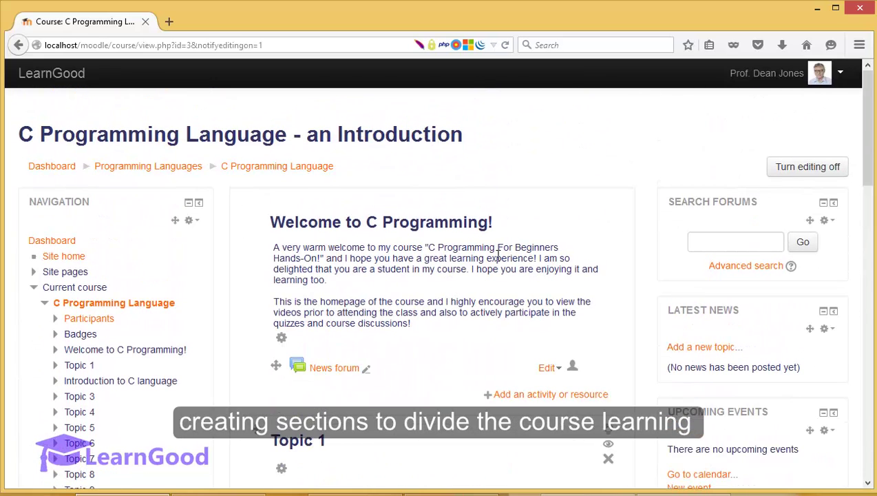